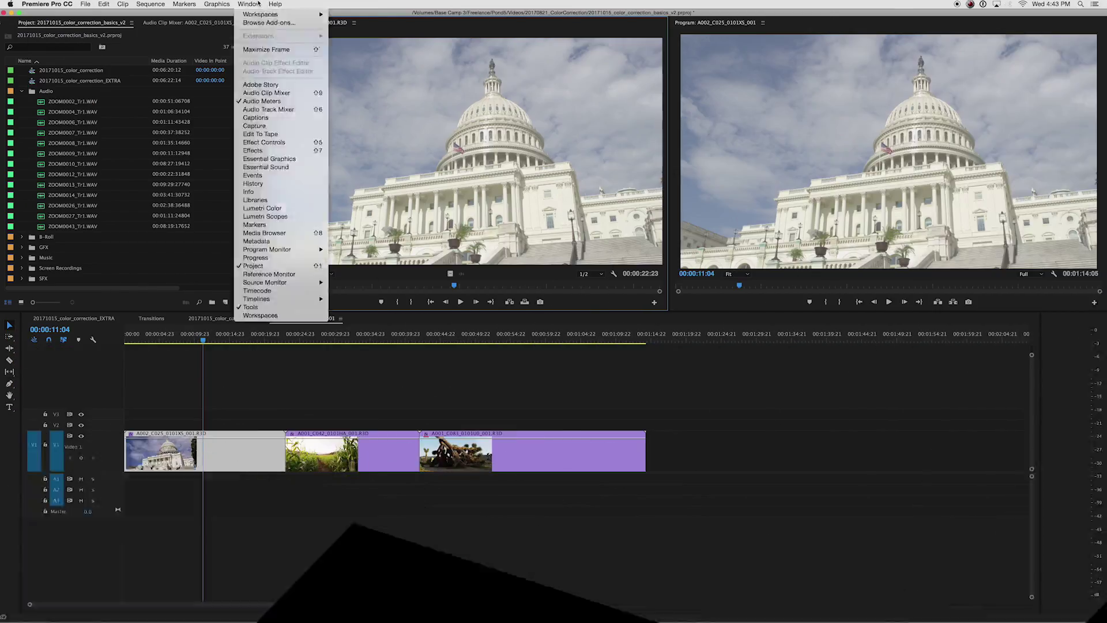
- Switch to the Color workspace from Window > Workspaces
mouse_move(303, 16)
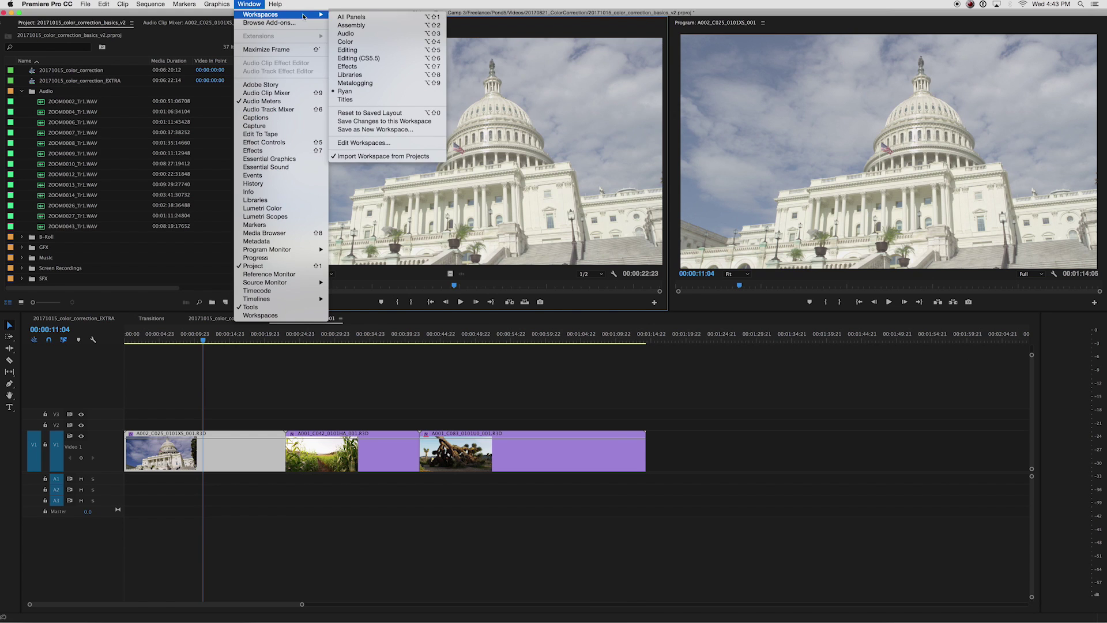
click(346, 42)
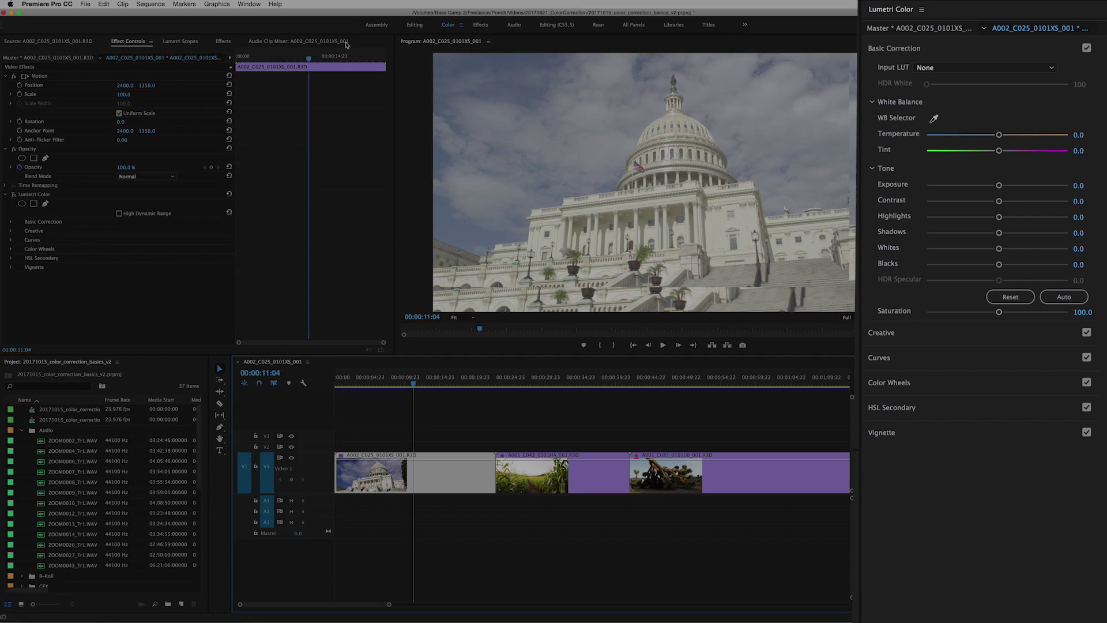
- Show the Lumetri Scopes for the Capitol clip and review the scope display options
click(180, 42)
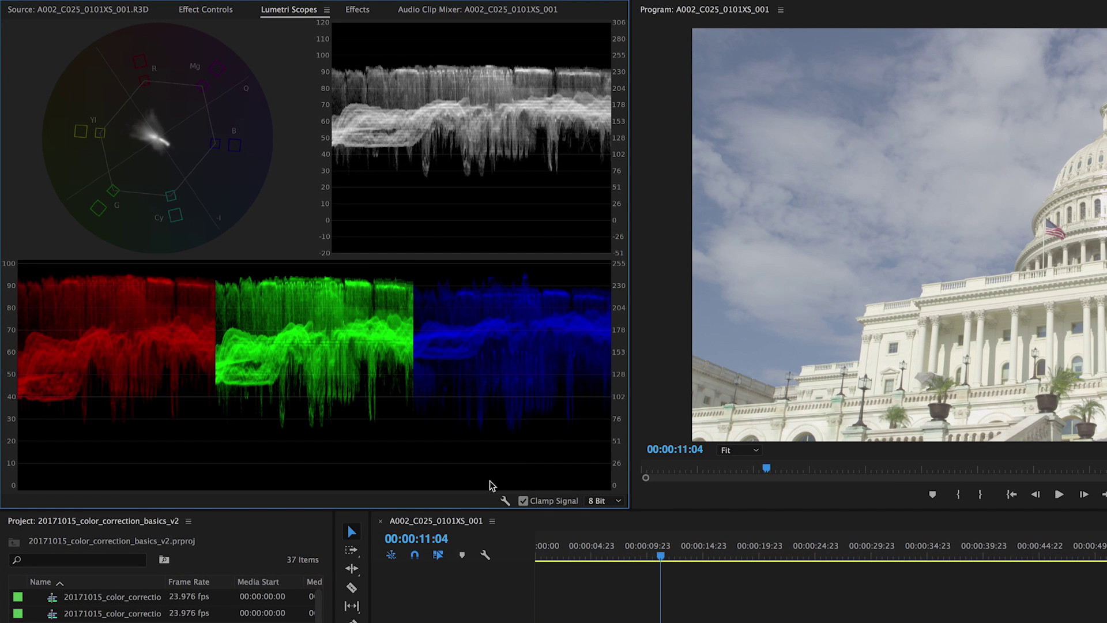
click(505, 500)
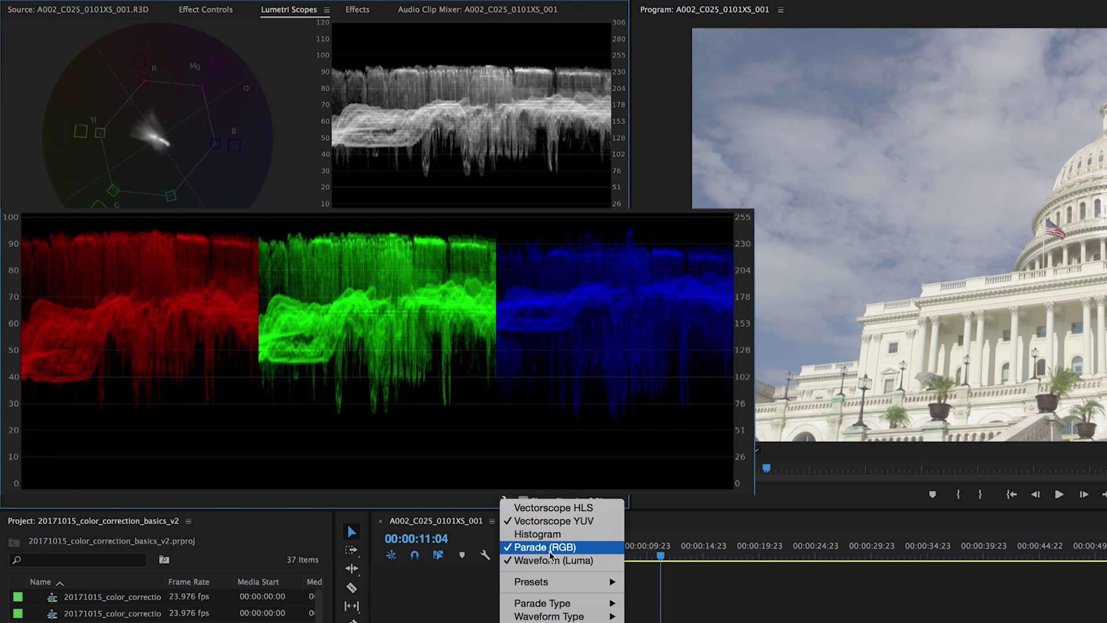
click(503, 500)
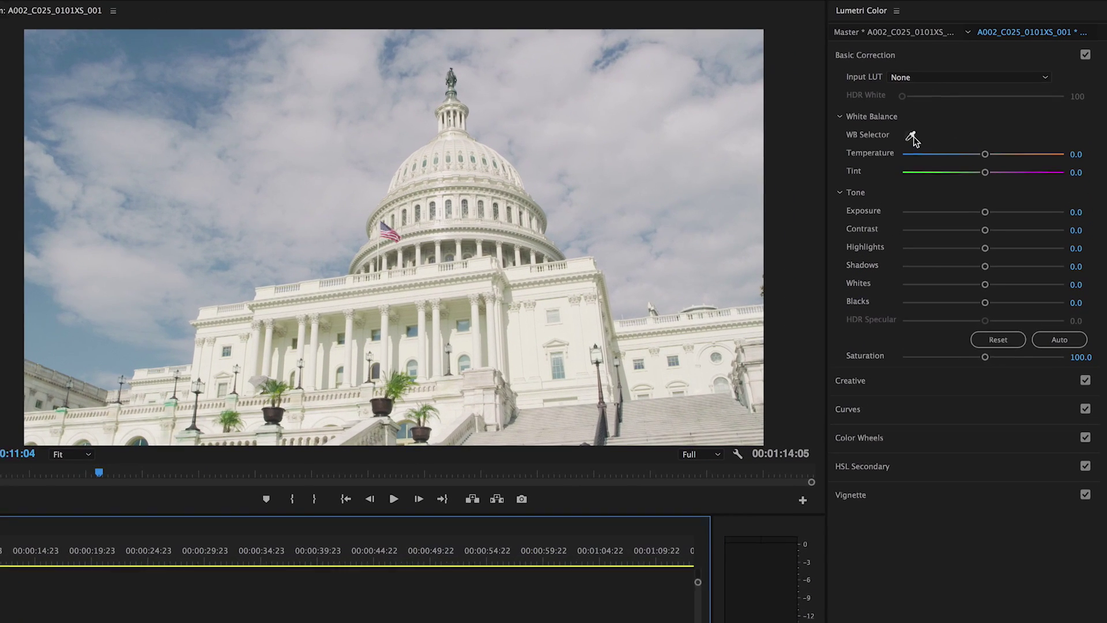
- White-balance on the white building, warm the temperature, set exposure -1.0, deepen blacks, saturation 120.2
click(912, 137)
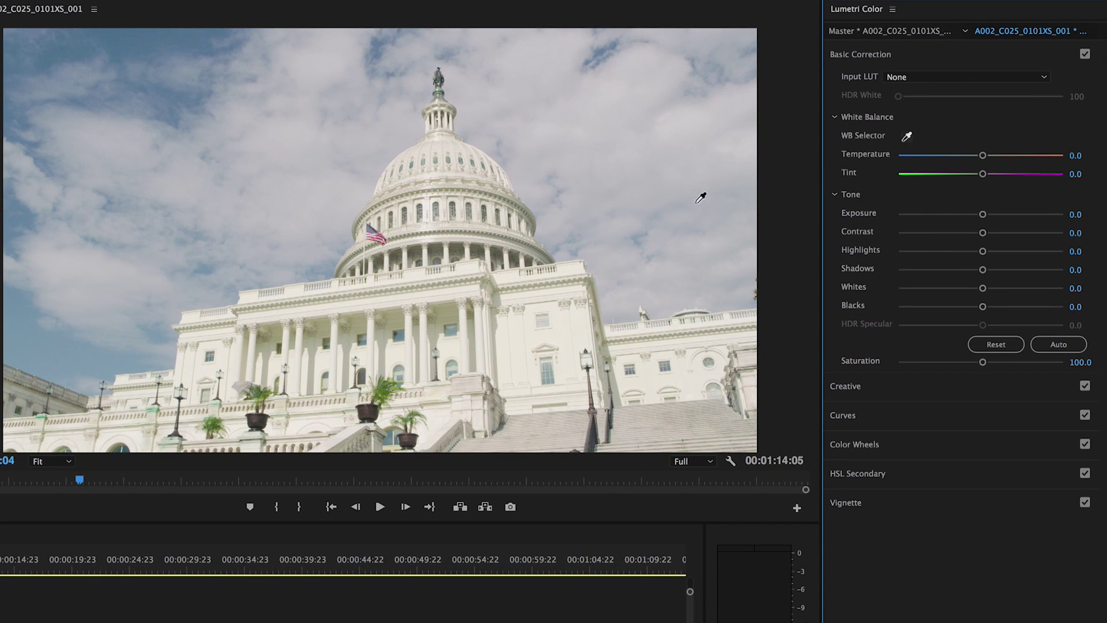
click(533, 334)
mouse_move(974, 155)
mouse_down()
mouse_move(993, 156)
mouse_move(984, 175)
mouse_up()
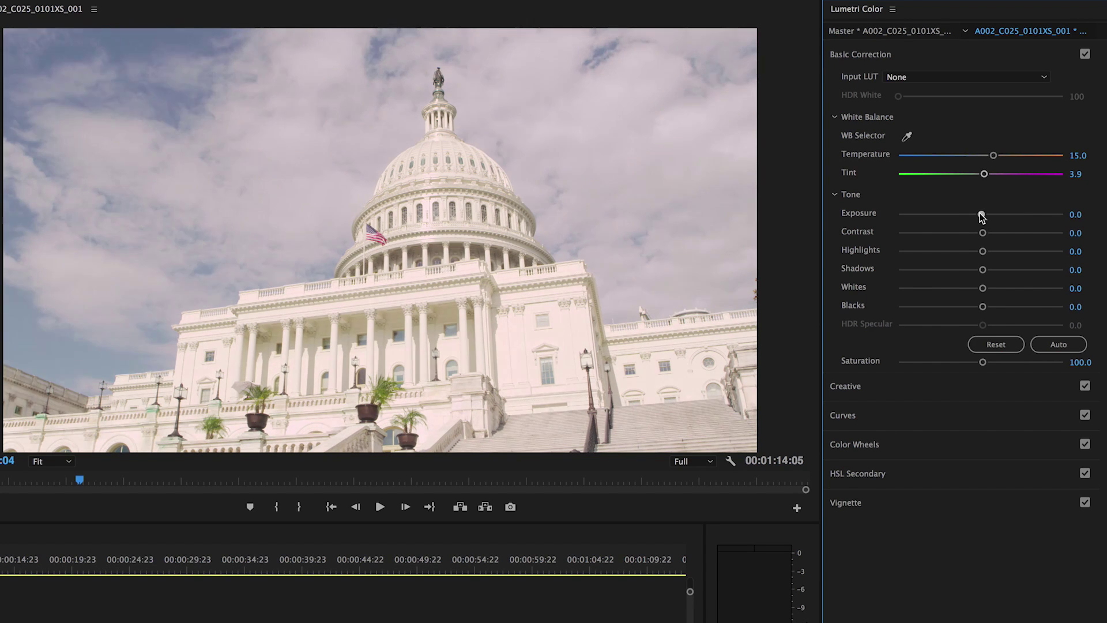
drag(982, 214, 929, 306)
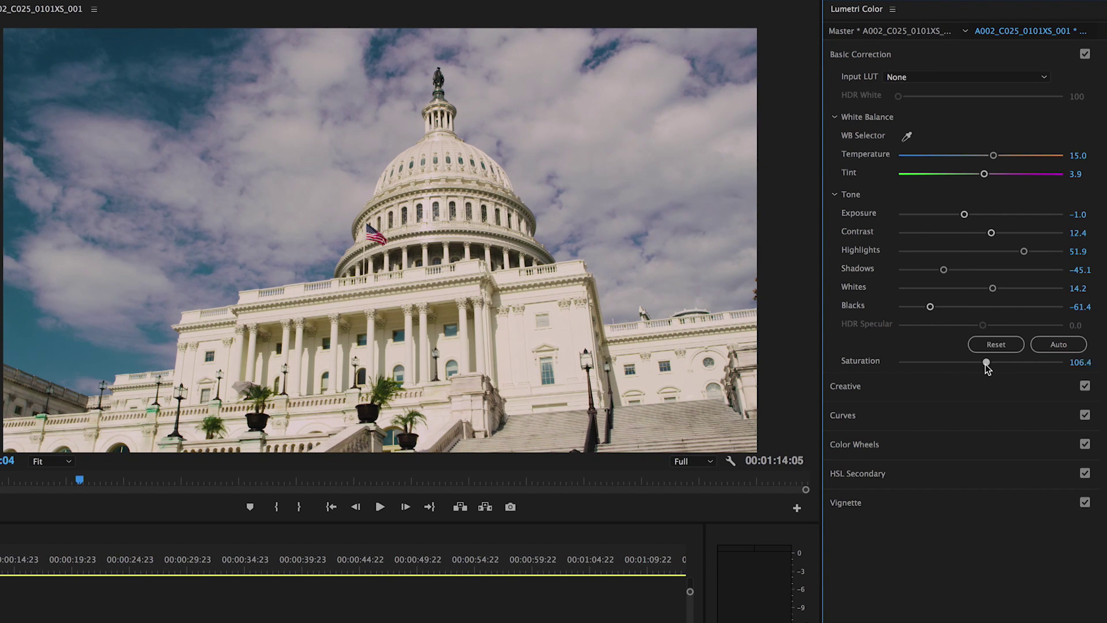
drag(983, 362, 997, 364)
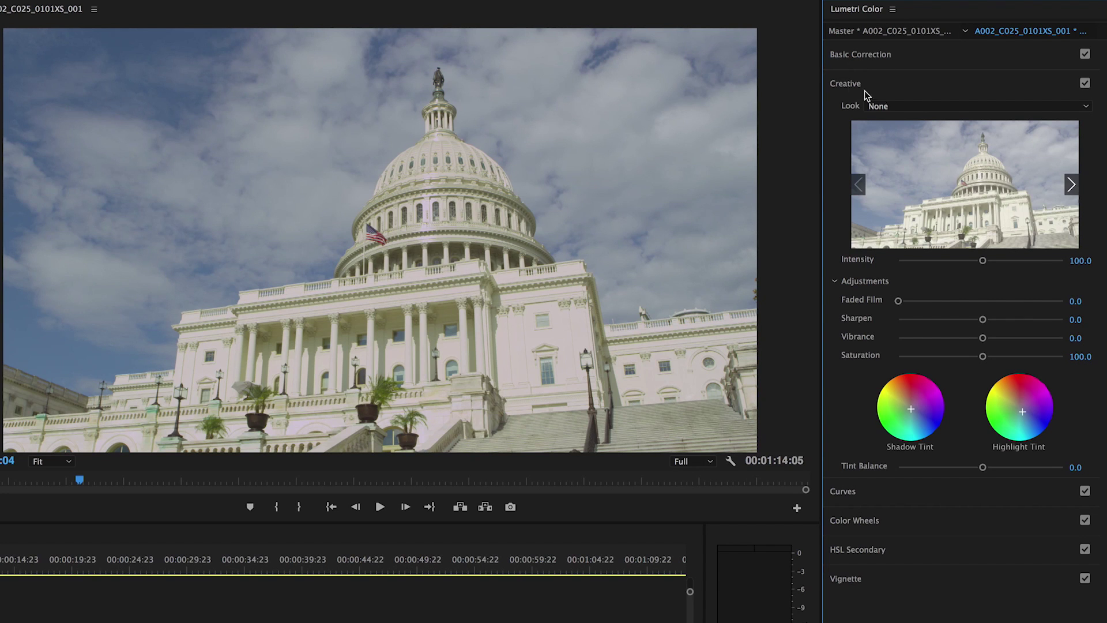
- Open the Creative Look list to choose SL MATRIX GREEN
click(882, 106)
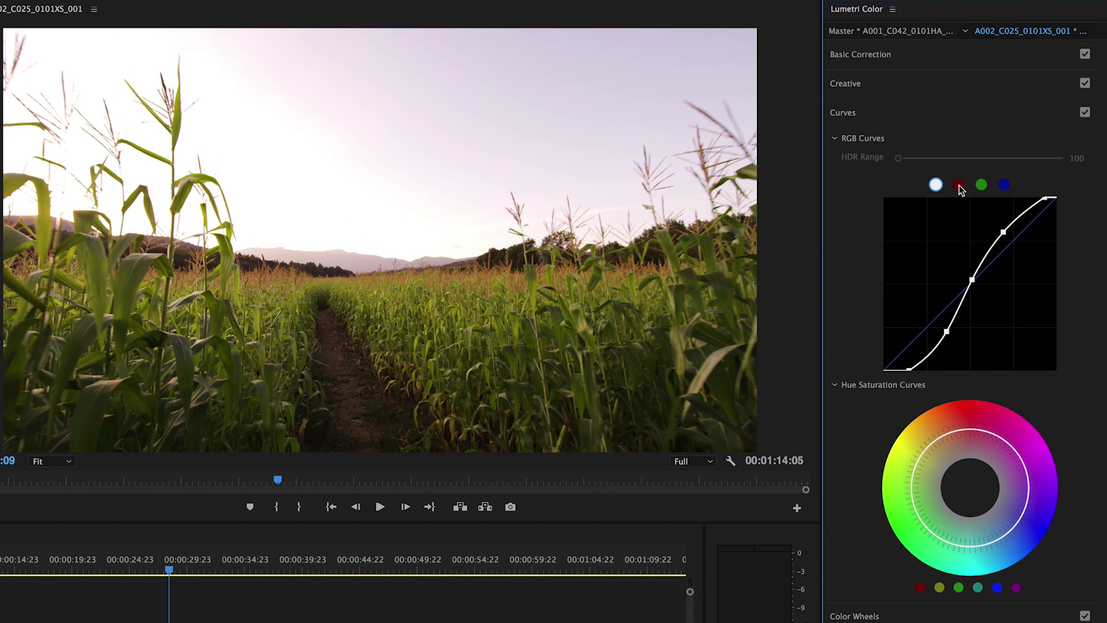
- Reset the RGB curve and pull the black and white points inward
double_click(936, 185)
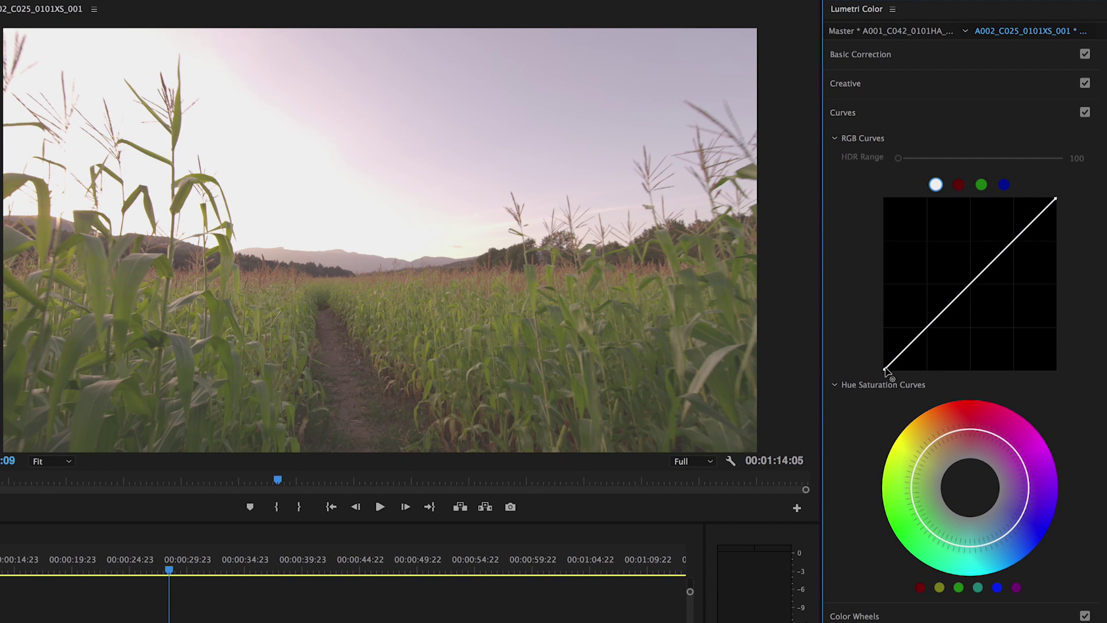
drag(886, 370, 909, 372)
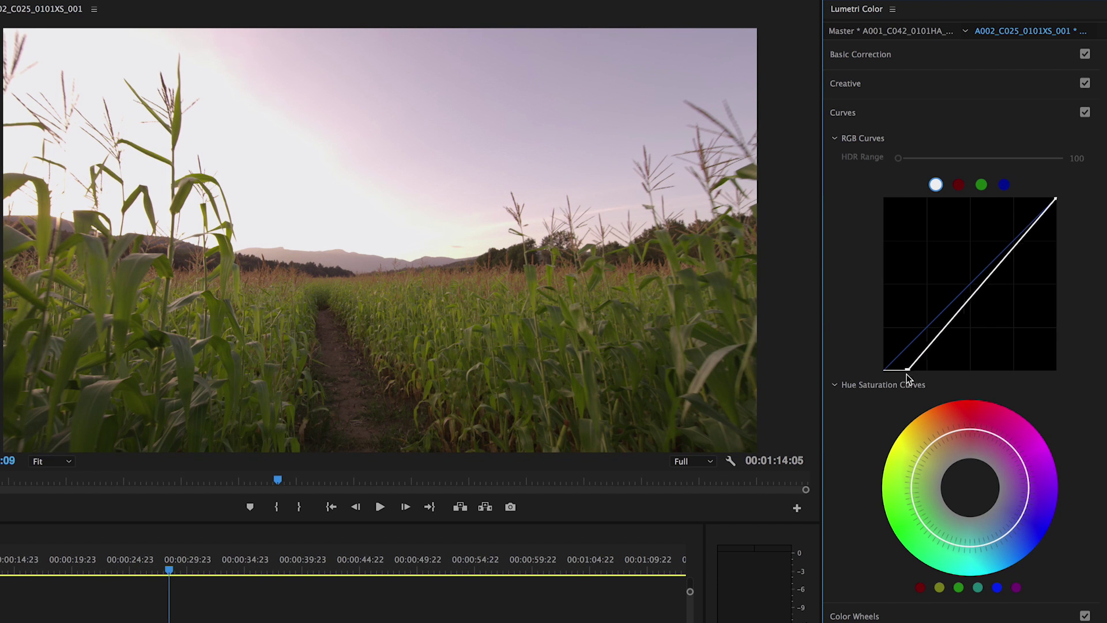
drag(1058, 199, 1046, 198)
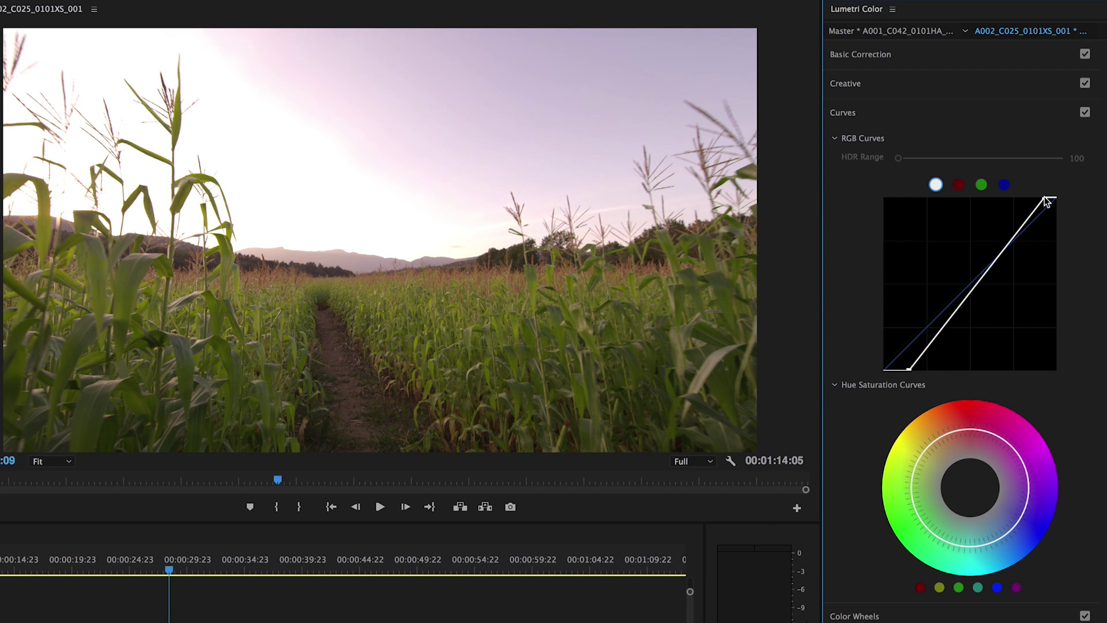
- Bend the master curve into an S-curve that brightens the sky and deepens shadows
click(976, 282)
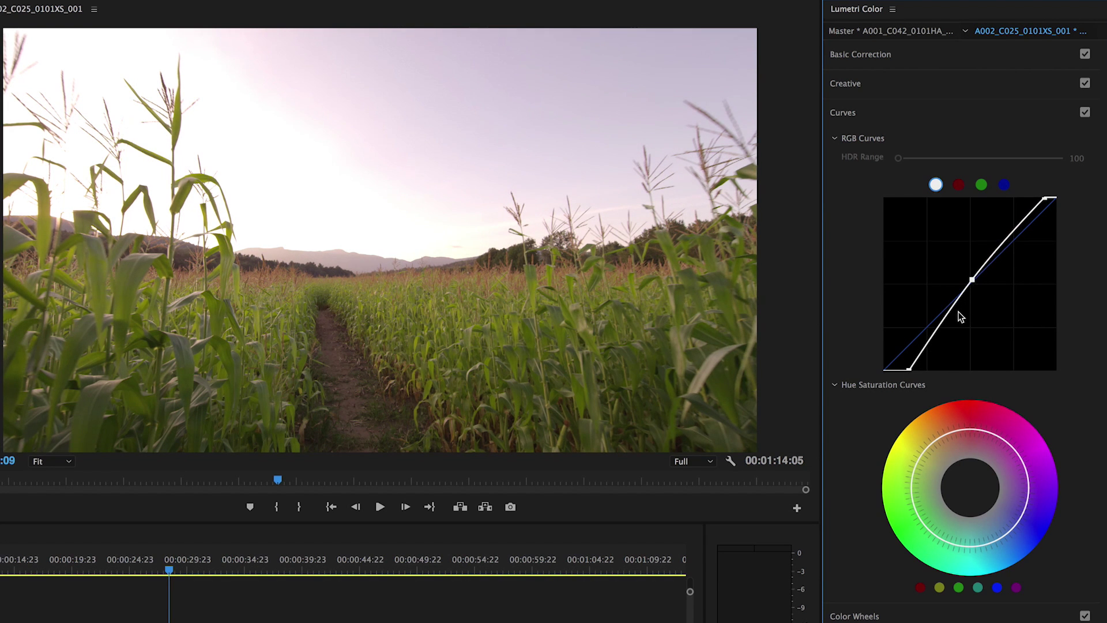
drag(1011, 238, 1007, 236)
drag(947, 316, 947, 332)
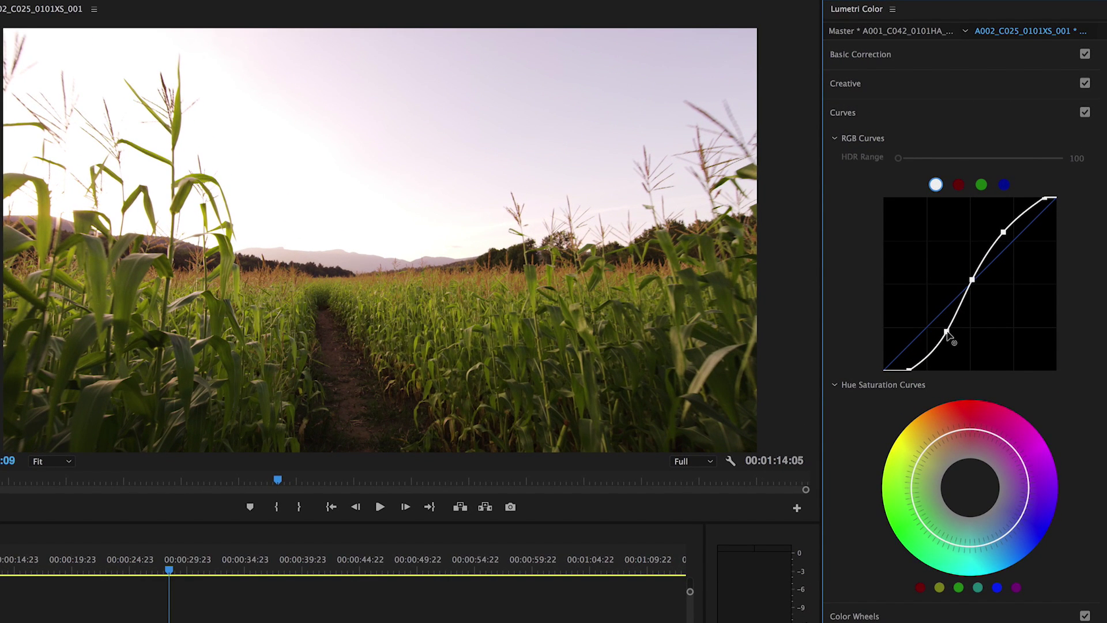
drag(948, 333, 952, 331)
mouse_move(1004, 232)
mouse_down()
mouse_move(989, 237)
mouse_move(997, 228)
mouse_move(1006, 245)
mouse_up()
click(962, 185)
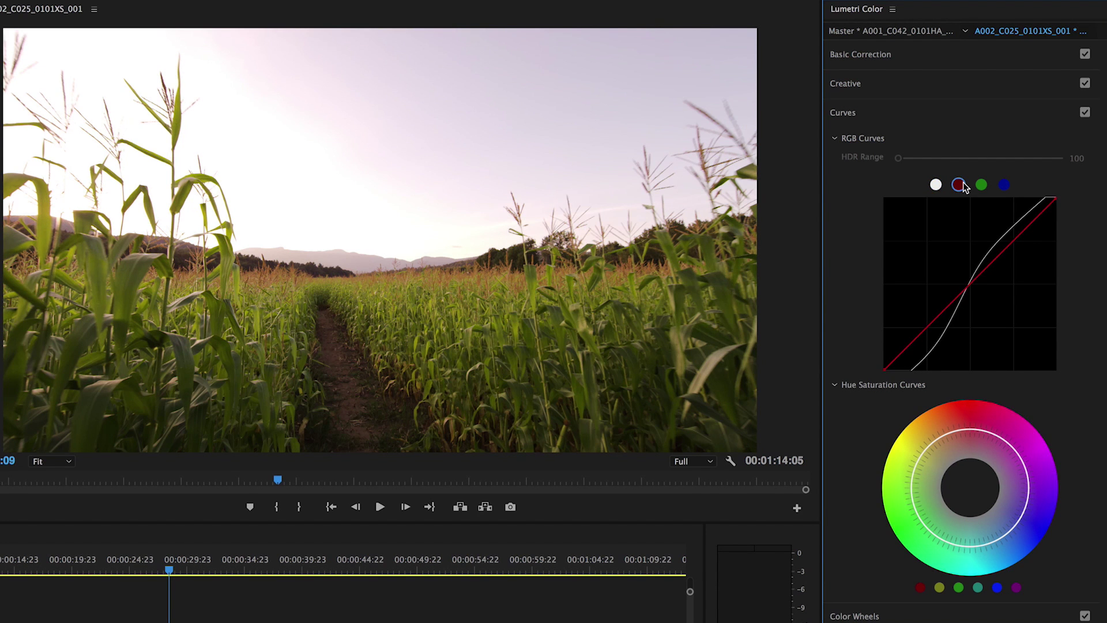
- Pull the green curve's midtones down toward magenta and raise the blue curve above the diagonal
click(968, 287)
click(980, 184)
drag(977, 289, 977, 287)
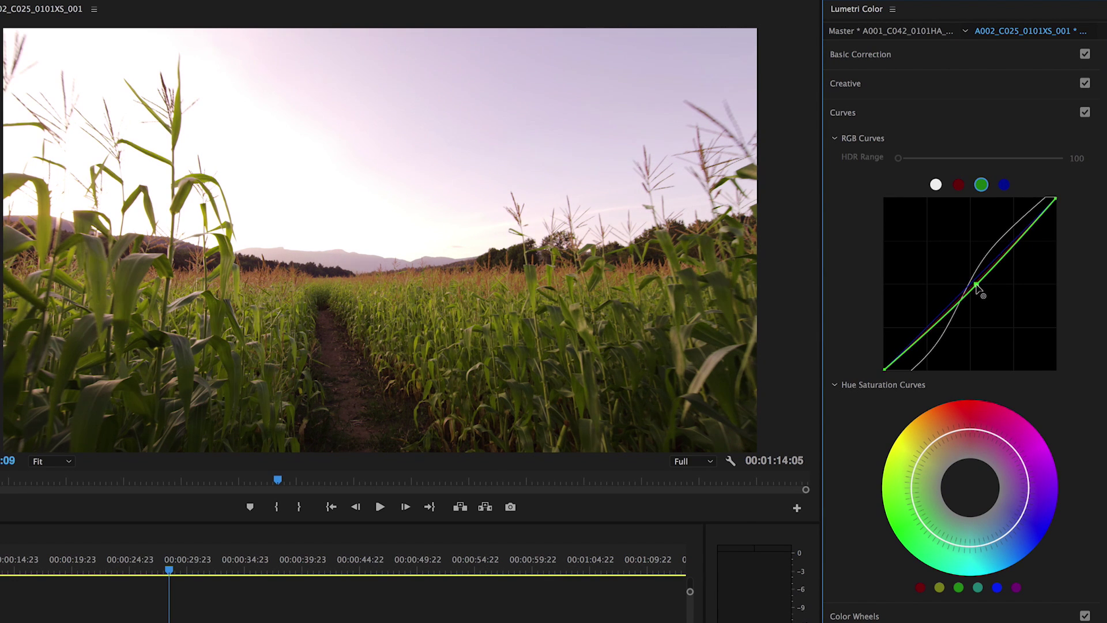
click(1004, 184)
click(968, 286)
drag(1015, 243, 1009, 235)
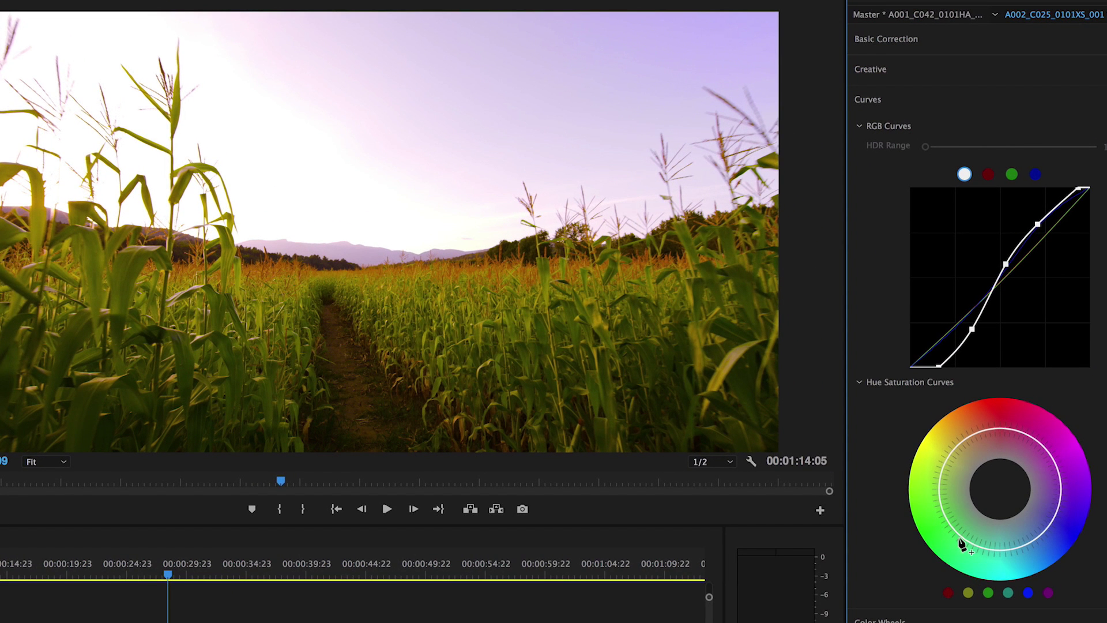
click(981, 547)
click(987, 549)
click(1059, 502)
drag(1057, 518, 1083, 530)
drag(987, 549, 972, 576)
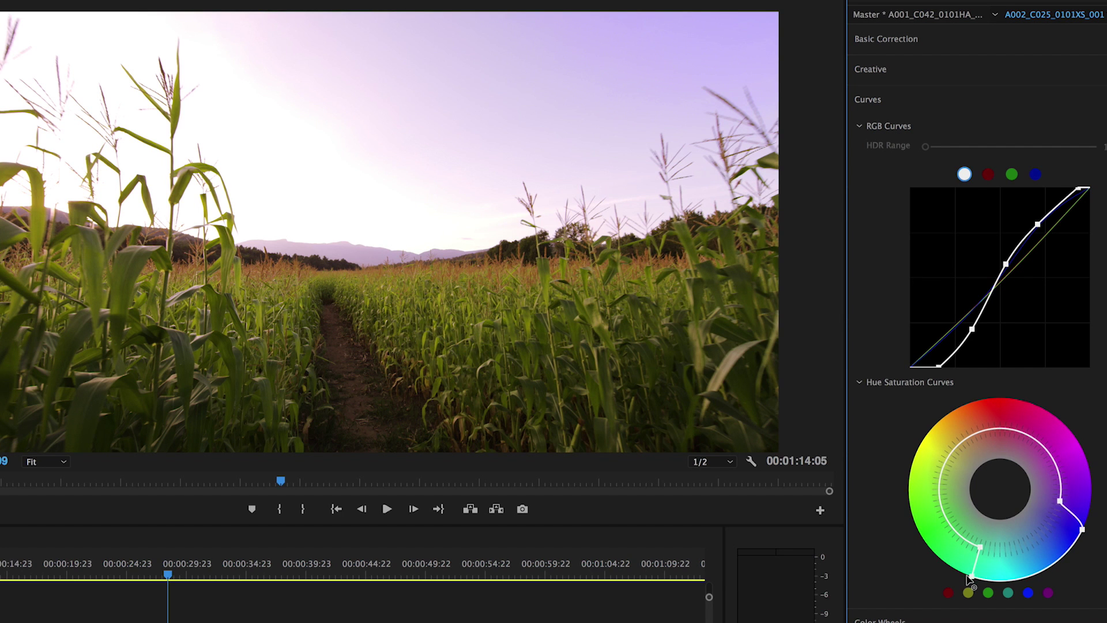
click(955, 449)
click(975, 433)
drag(964, 440, 968, 409)
double_click(949, 522)
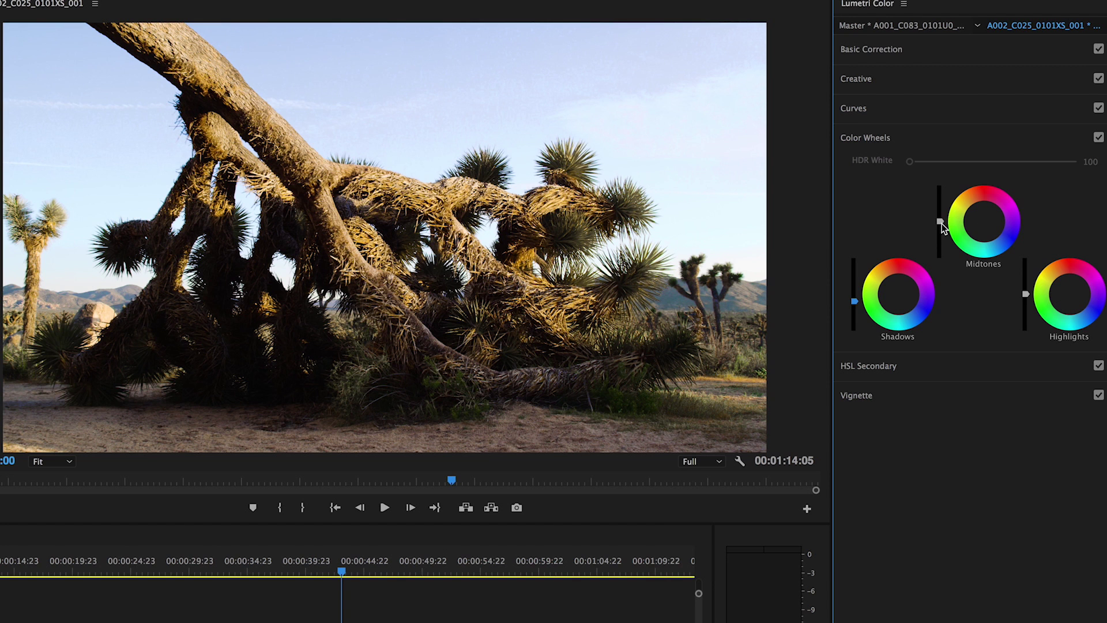
- Raise the Highlights brightness slider to lighten the Joshua tree clip's sky
click(940, 221)
click(1026, 295)
drag(1025, 292, 1026, 288)
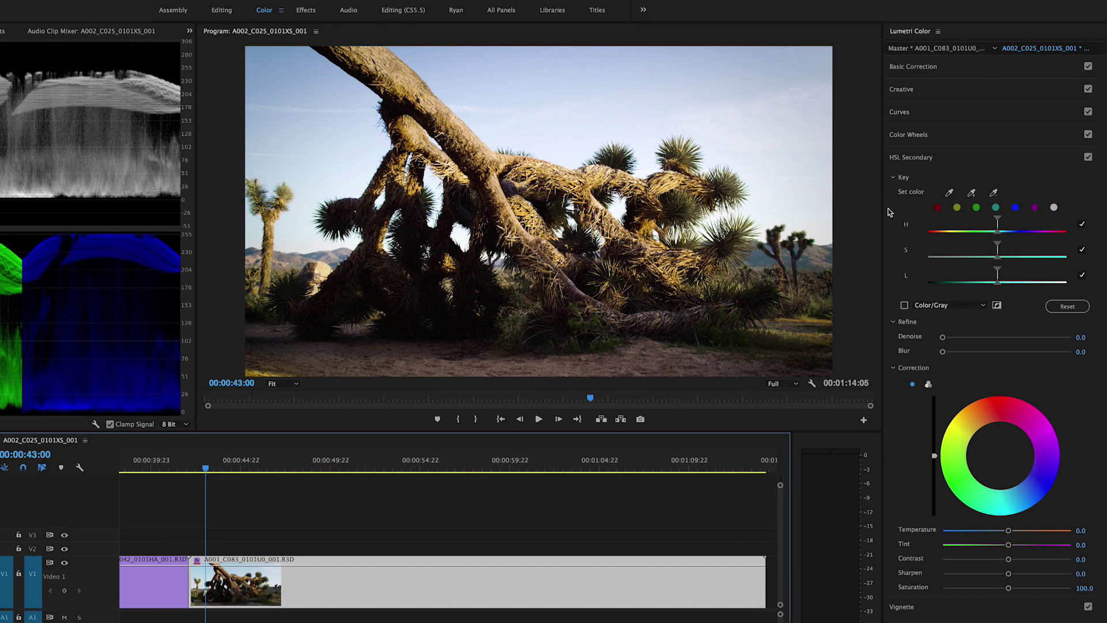
- Key the sky with the eyedropper, widen the hue range and blur the key using the gray matte
click(949, 193)
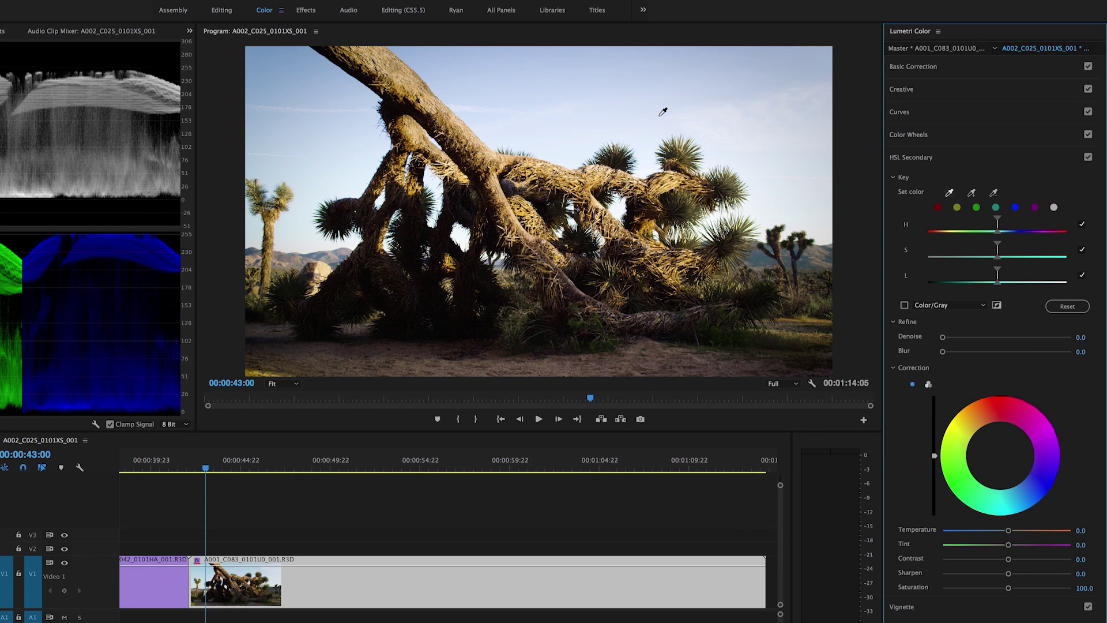
click(551, 133)
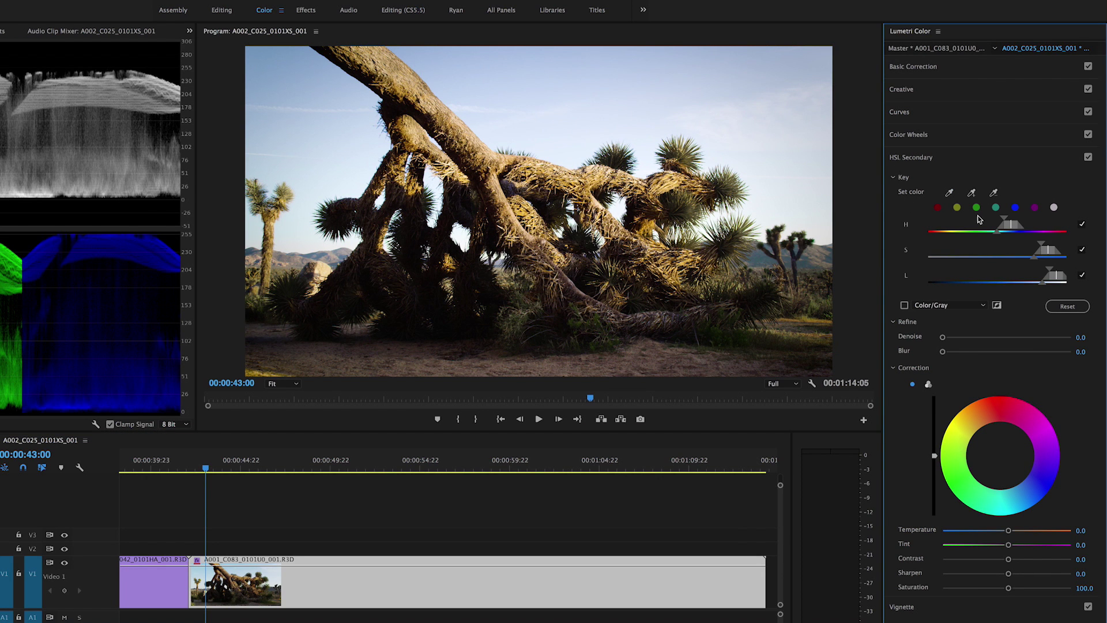
click(905, 306)
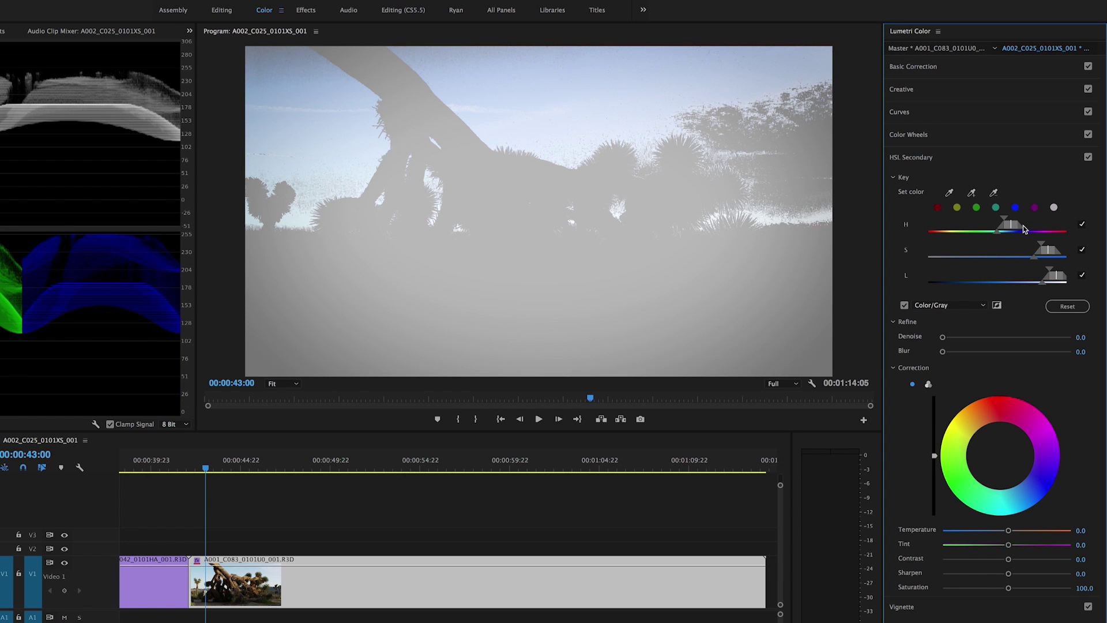
drag(1003, 222, 1035, 269)
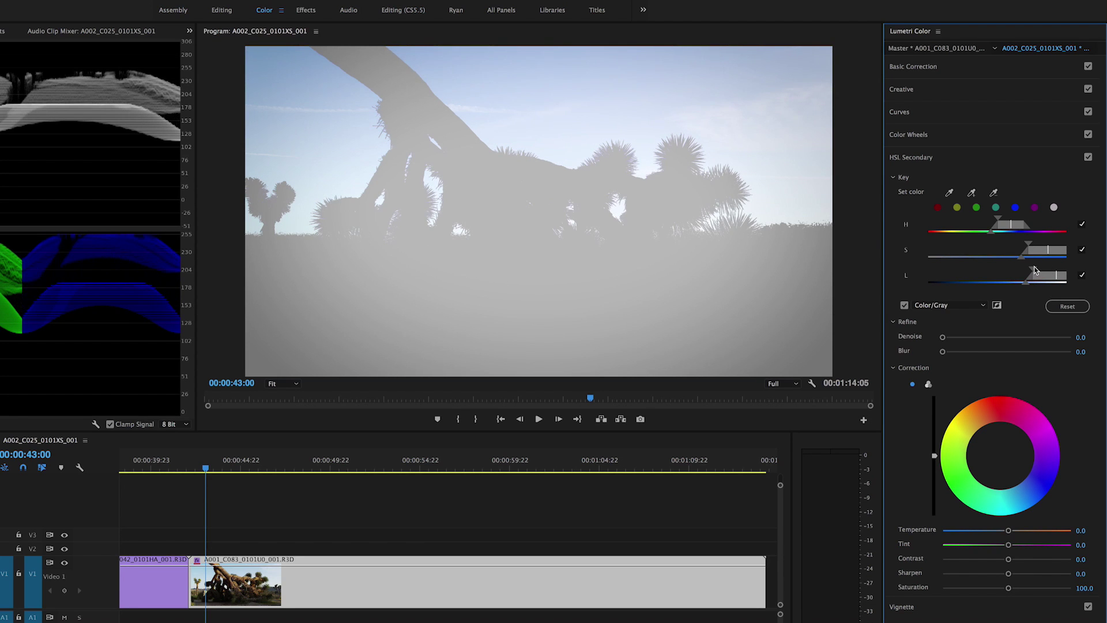
drag(942, 352, 958, 353)
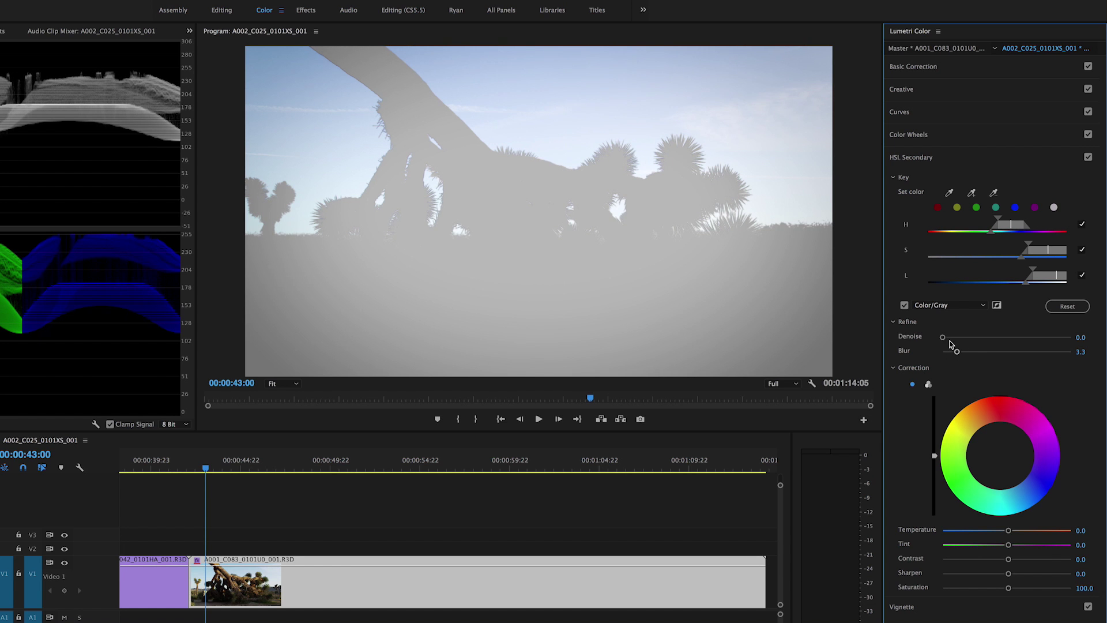
- Return to full colour, lighten the keyed sky and cool it to temperature -22.7
click(904, 305)
drag(934, 451, 934, 446)
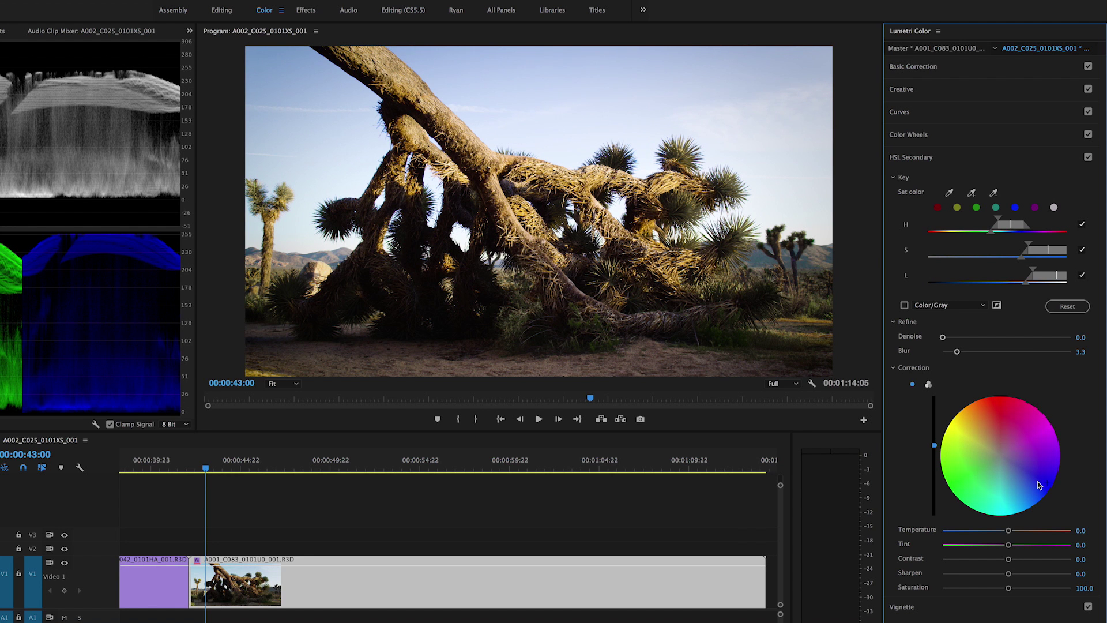
drag(1008, 530, 1037, 589)
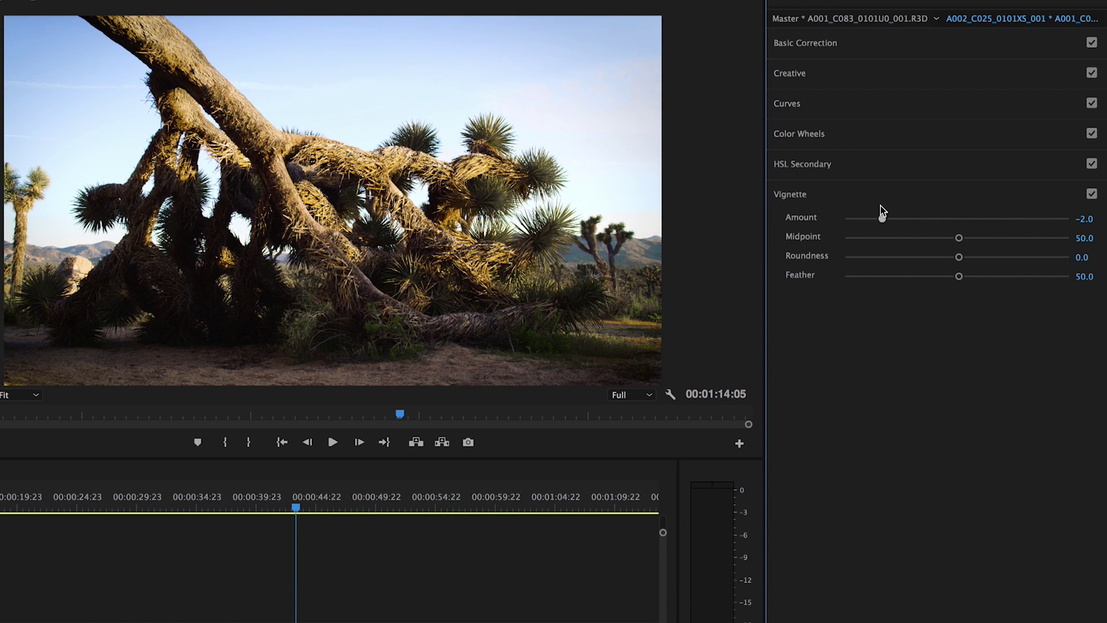
- Adjust the vignette midpoint, then reset Amount, Midpoint and Roundness to their defaults
drag(959, 238, 997, 278)
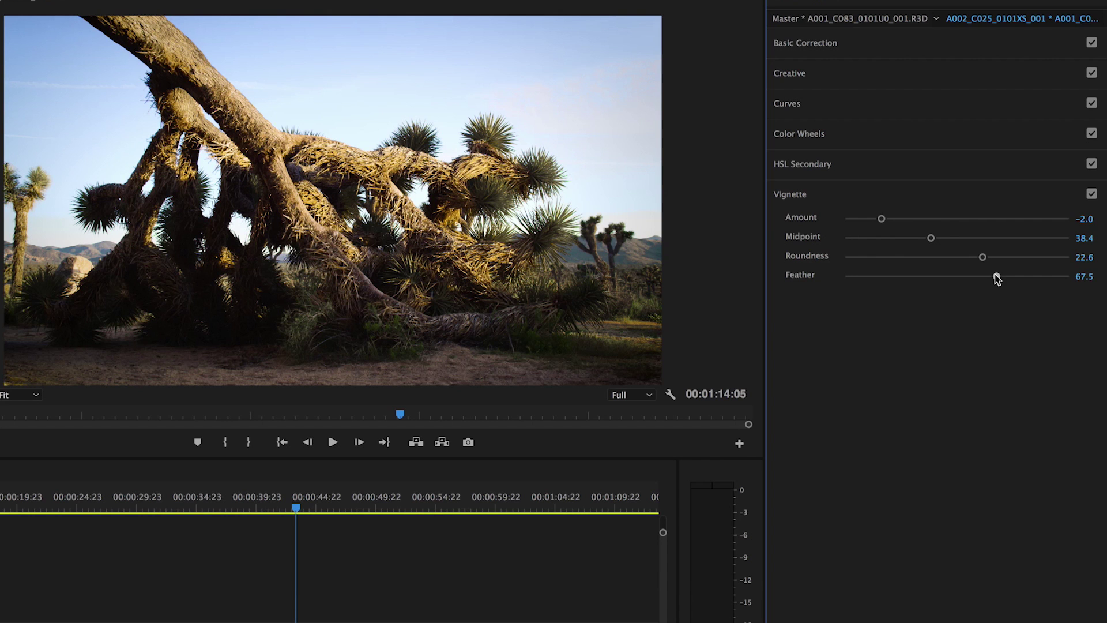
double_click(959, 220)
double_click(960, 238)
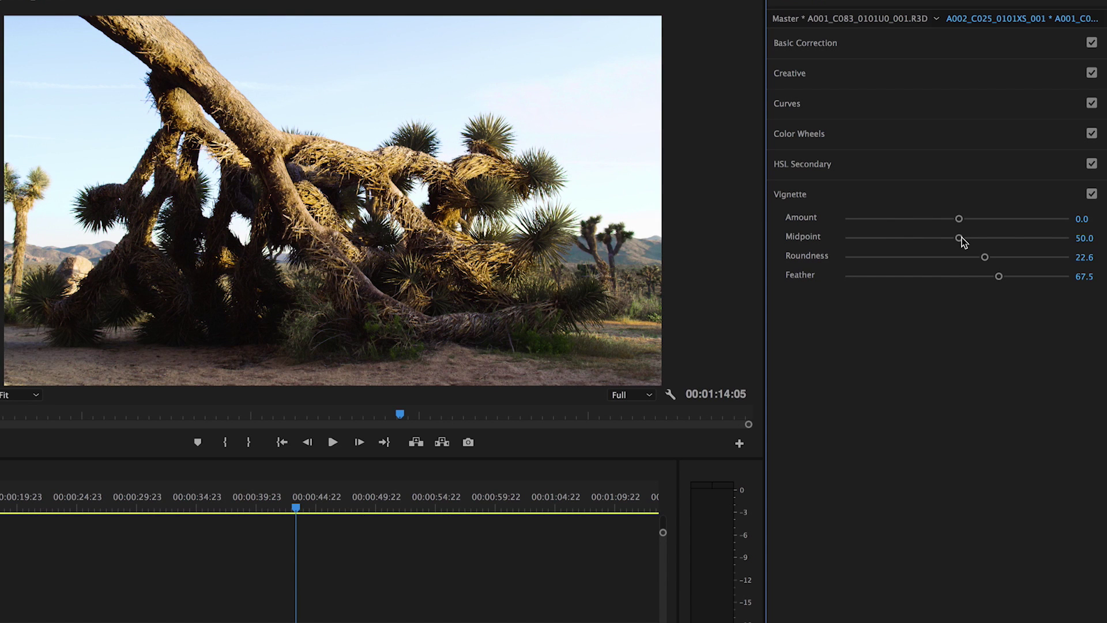
double_click(960, 257)
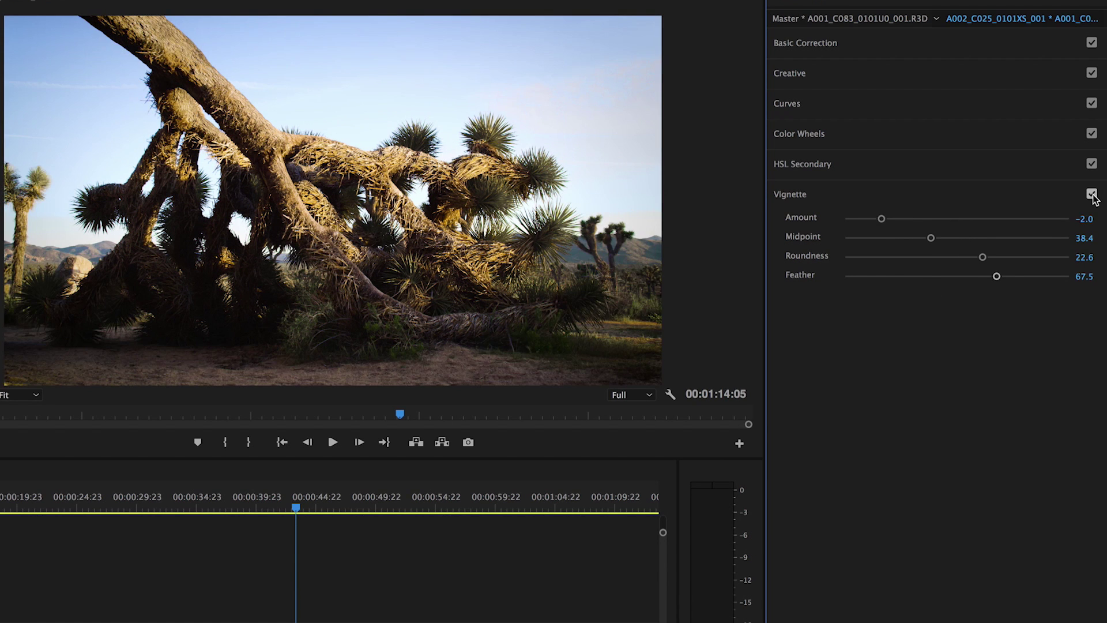
click(1092, 195)
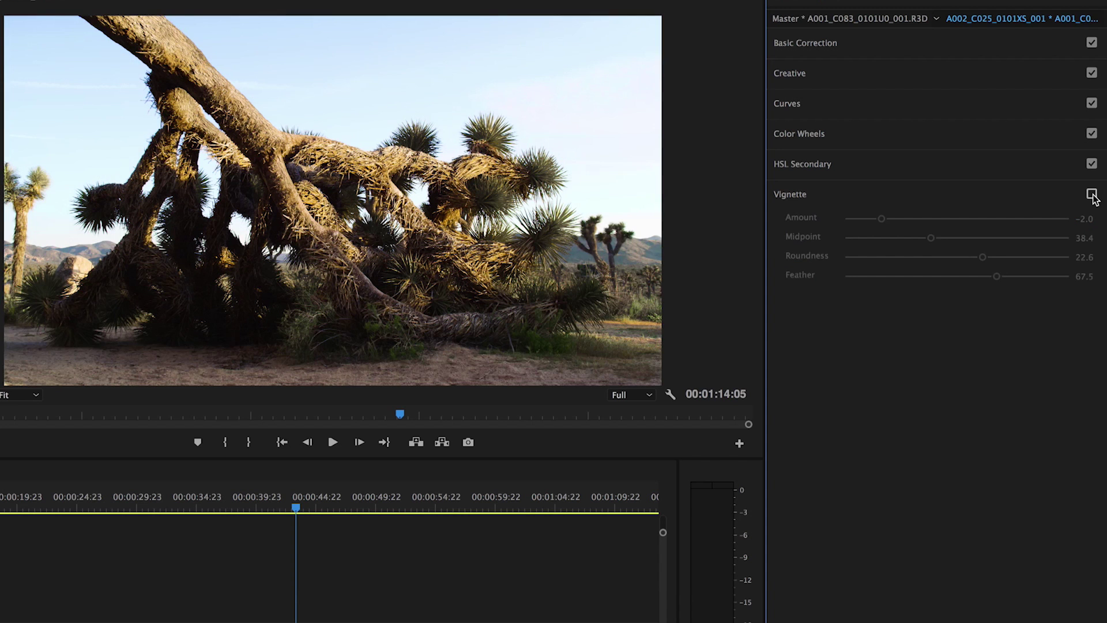
click(1092, 194)
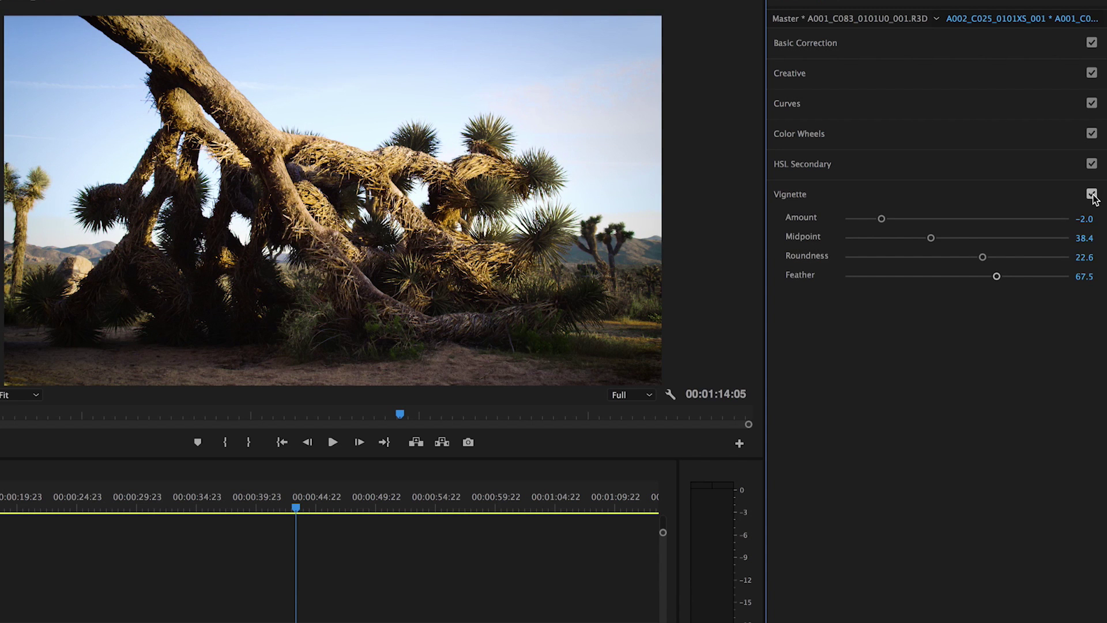